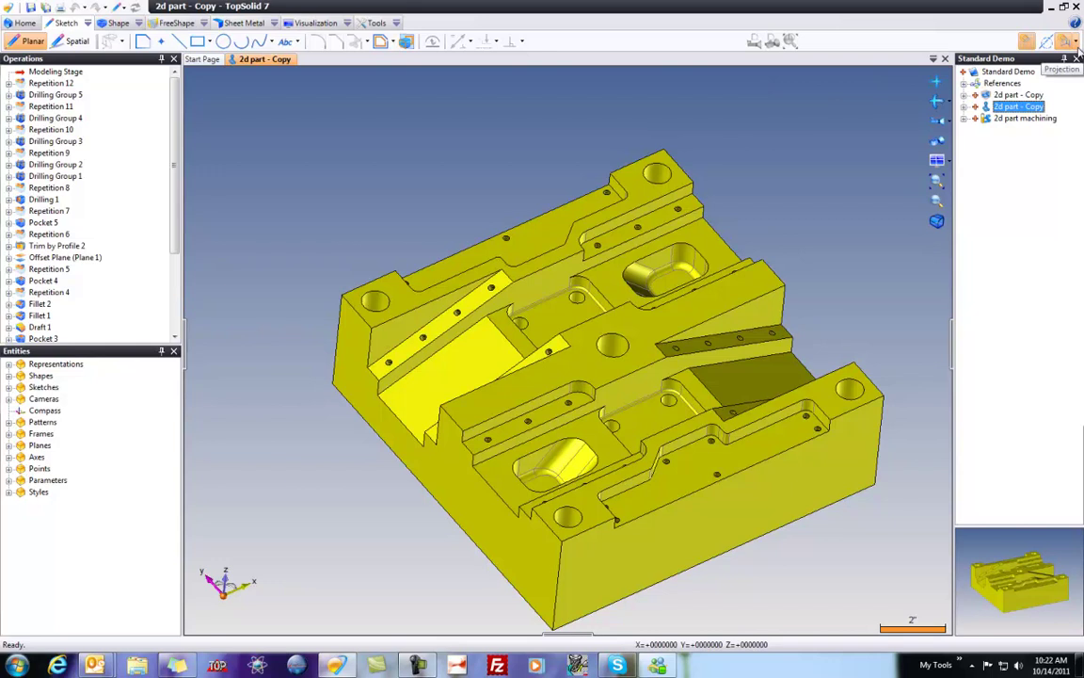
Glance at the sketch mode options, then open Tools > Customize and its Command category dropdown
click(1075, 43)
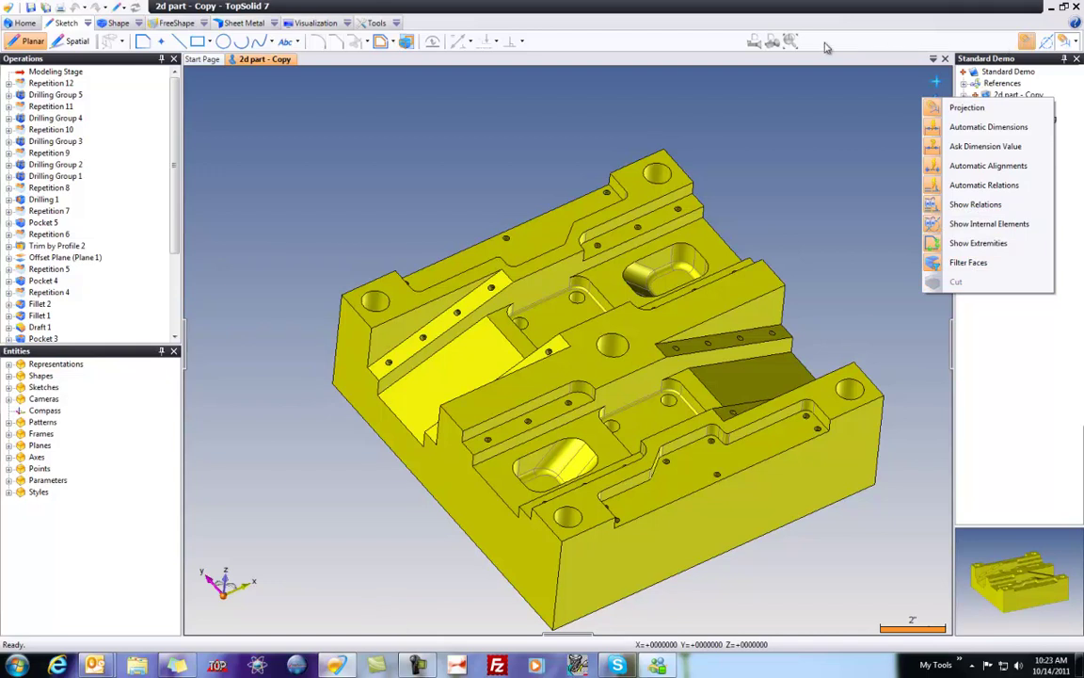
click(803, 194)
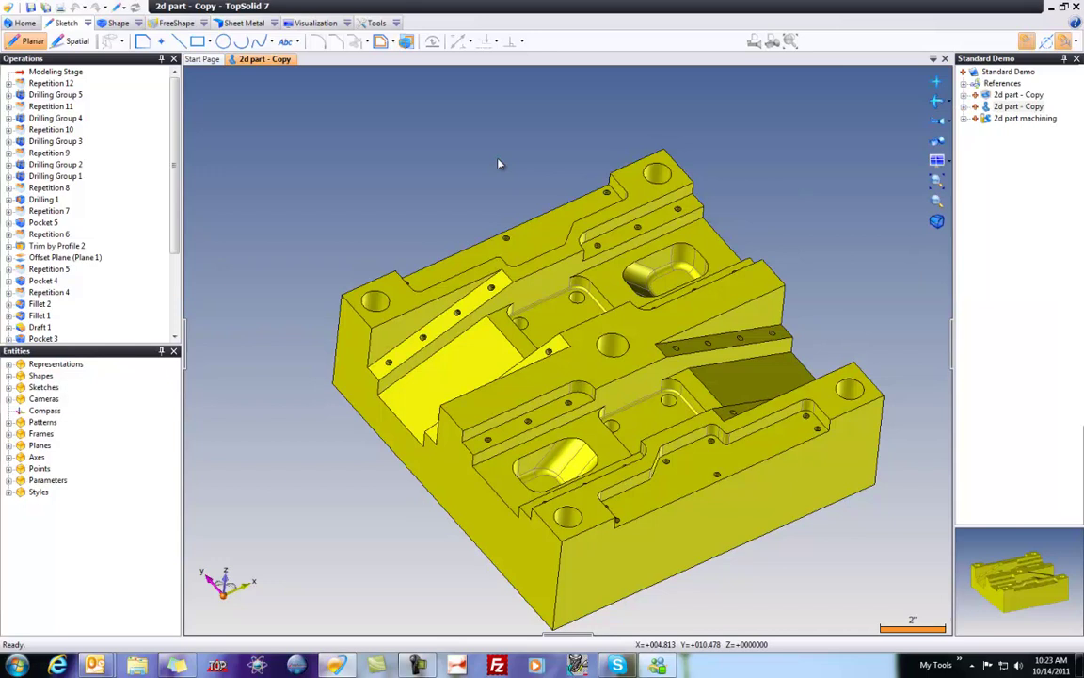
click(396, 24)
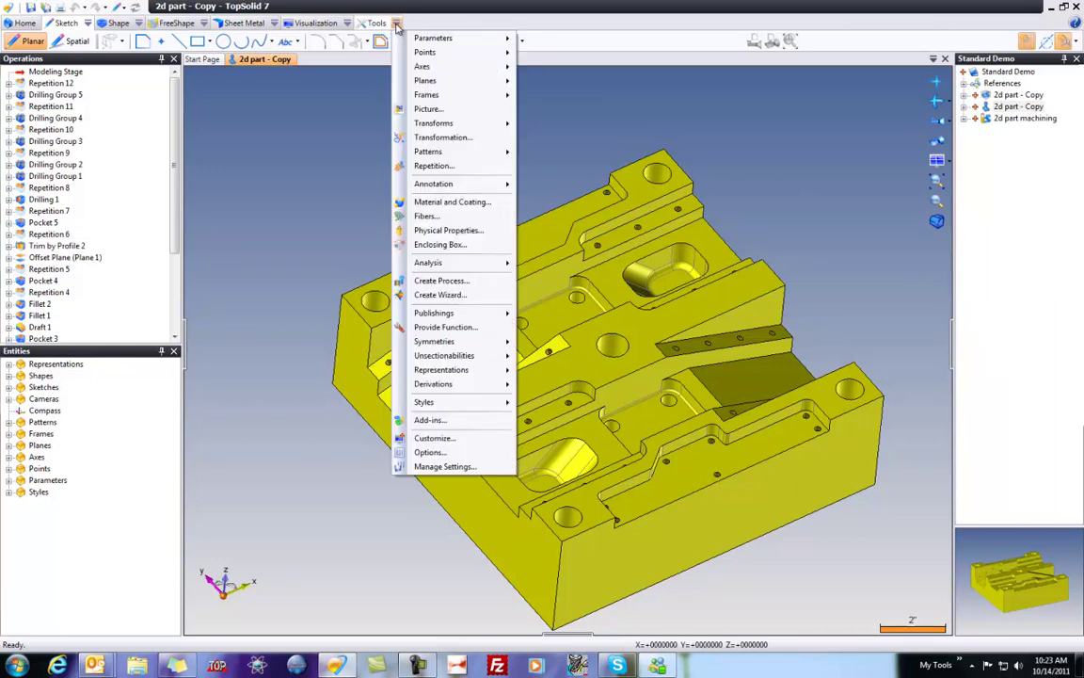
click(435, 438)
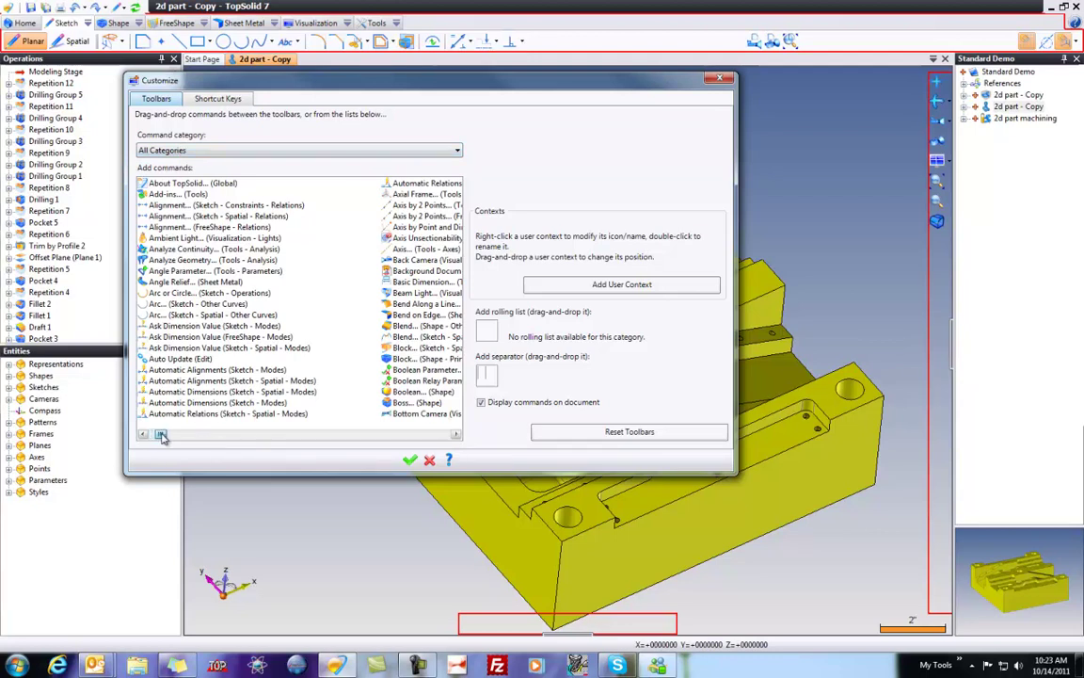
drag(152, 435, 111, 442)
click(430, 154)
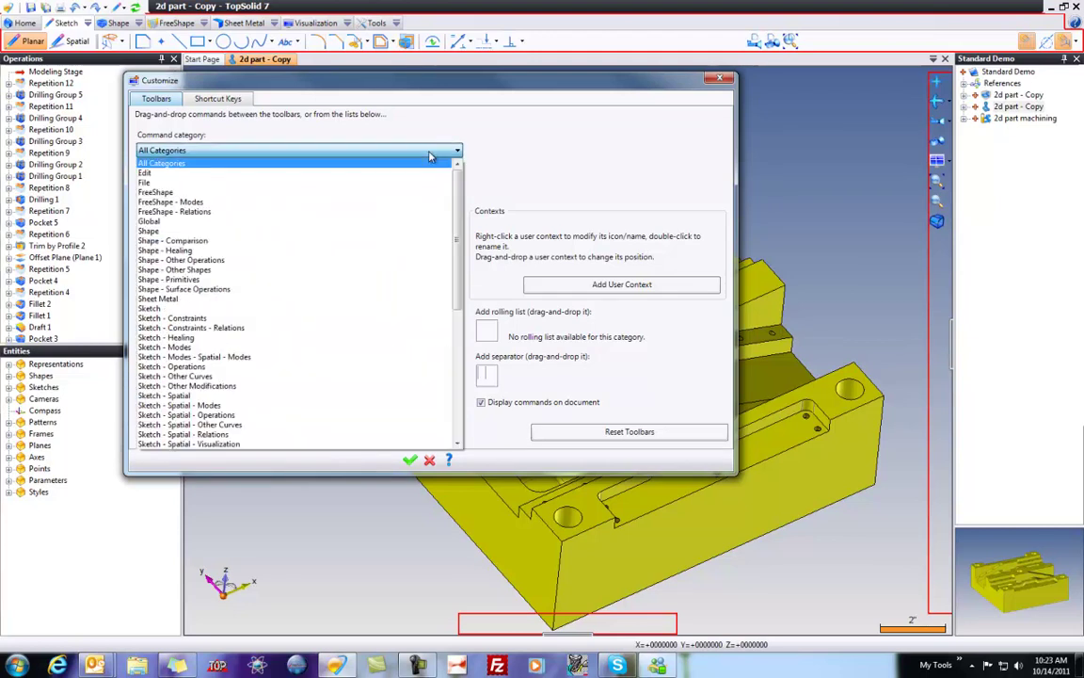
Filter the command list to Sketch - Modes and compare with the existing sketch mode options
click(350, 351)
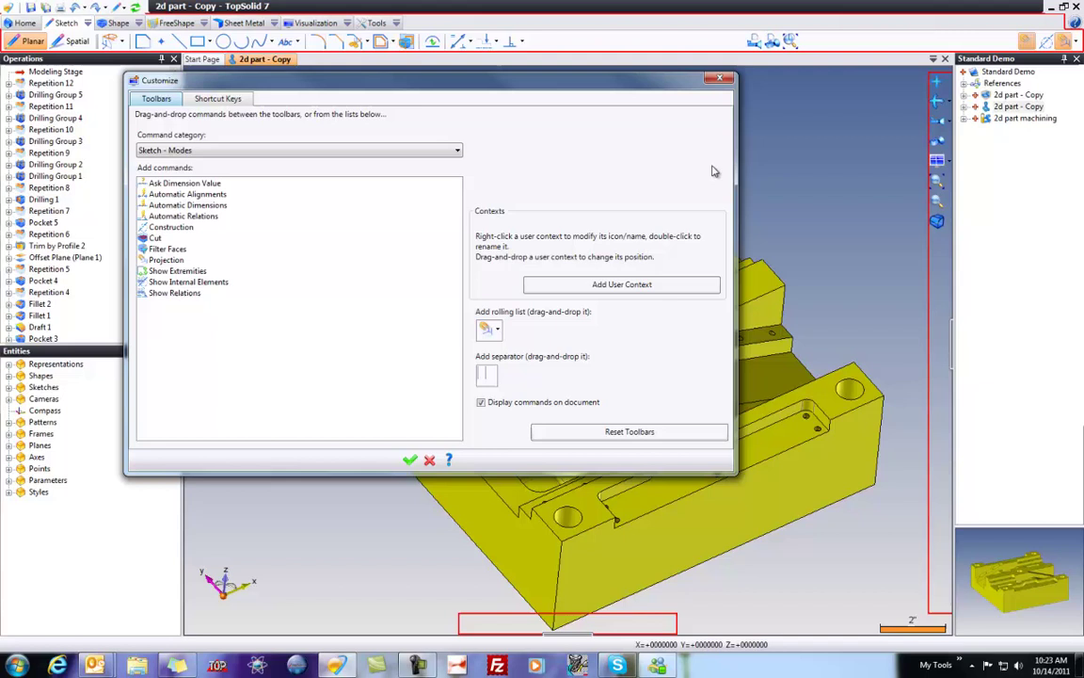
click(970, 47)
click(1076, 46)
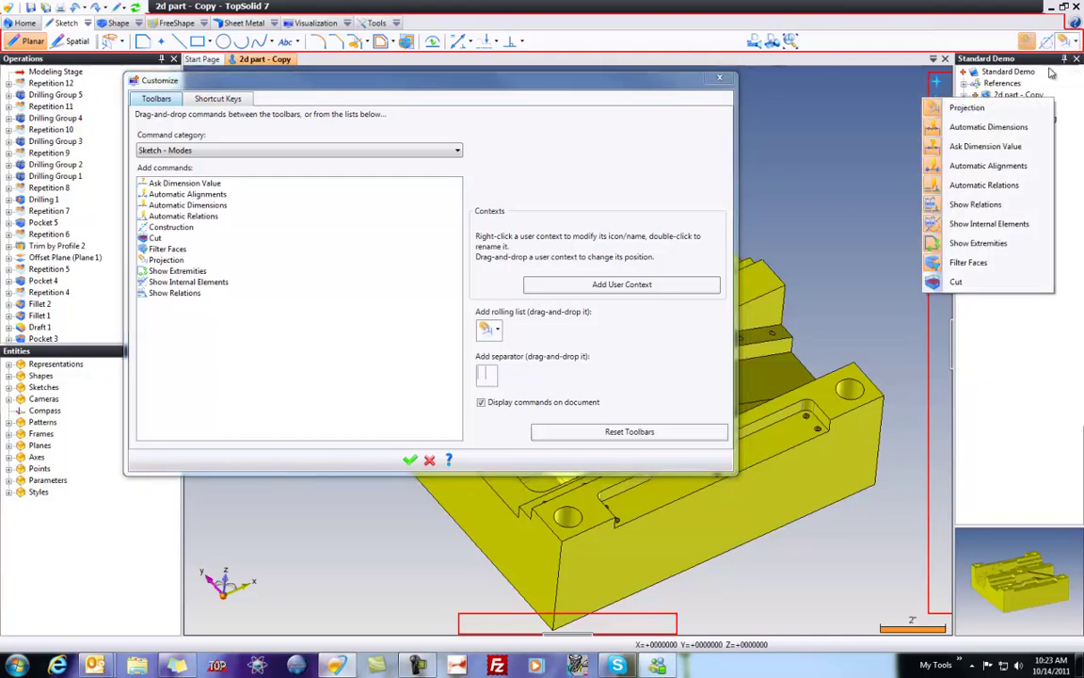
click(311, 244)
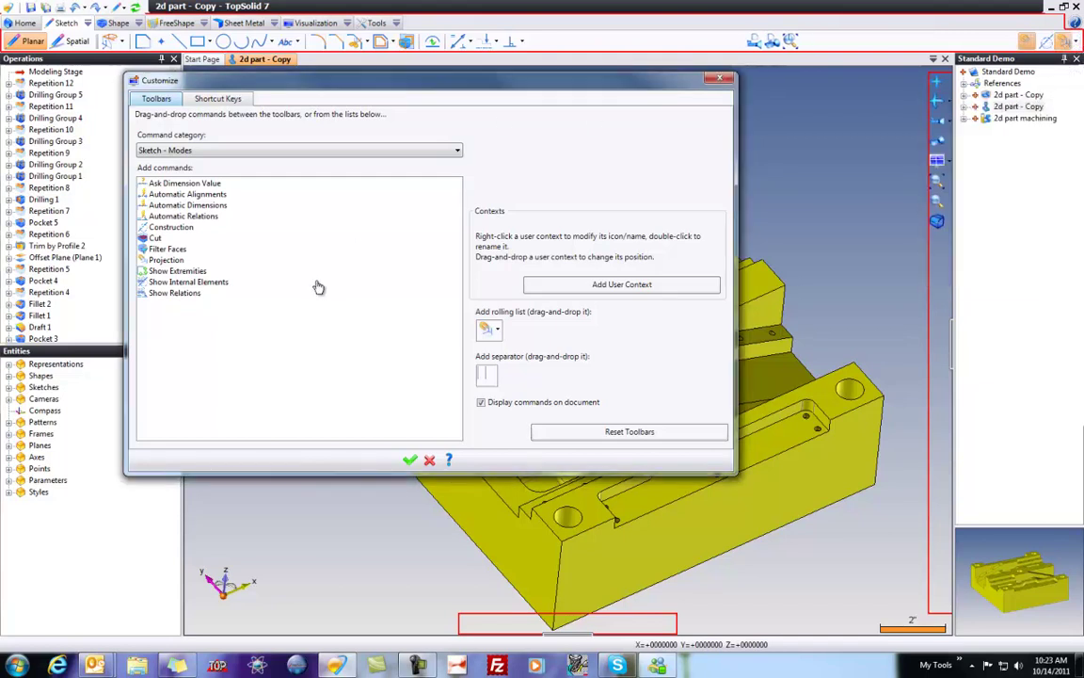
Add Cut, Ask Dimension Value, Automatic Alignments/Dimensions/Relations, Projection and Show Extremities to a bottom bar
drag(143, 235, 477, 617)
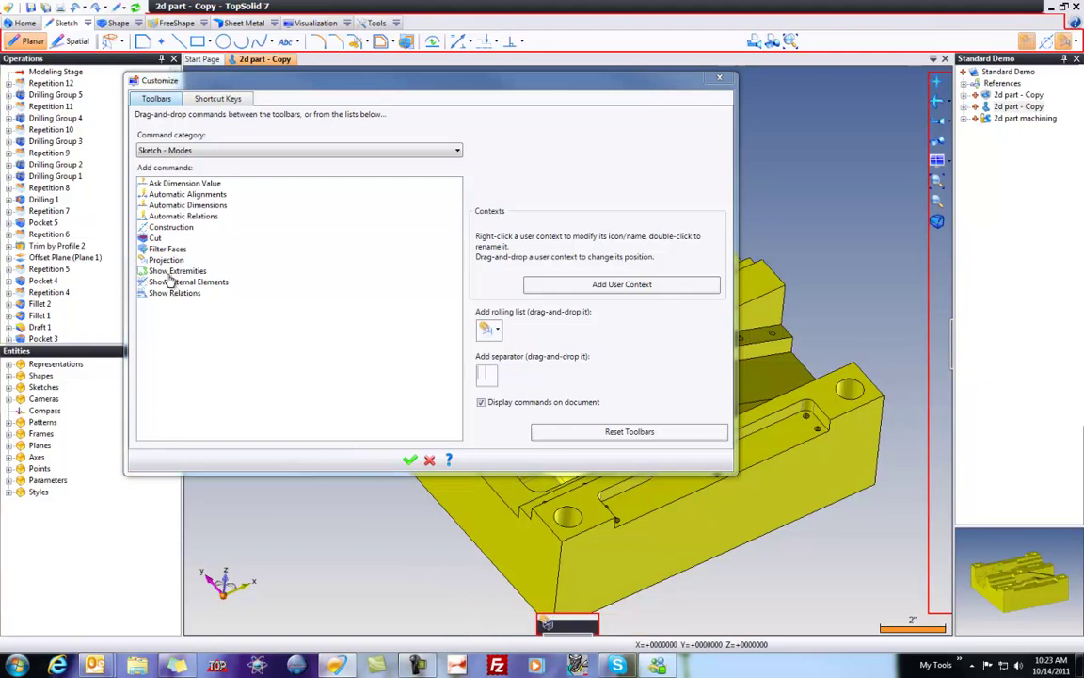
drag(169, 183, 553, 631)
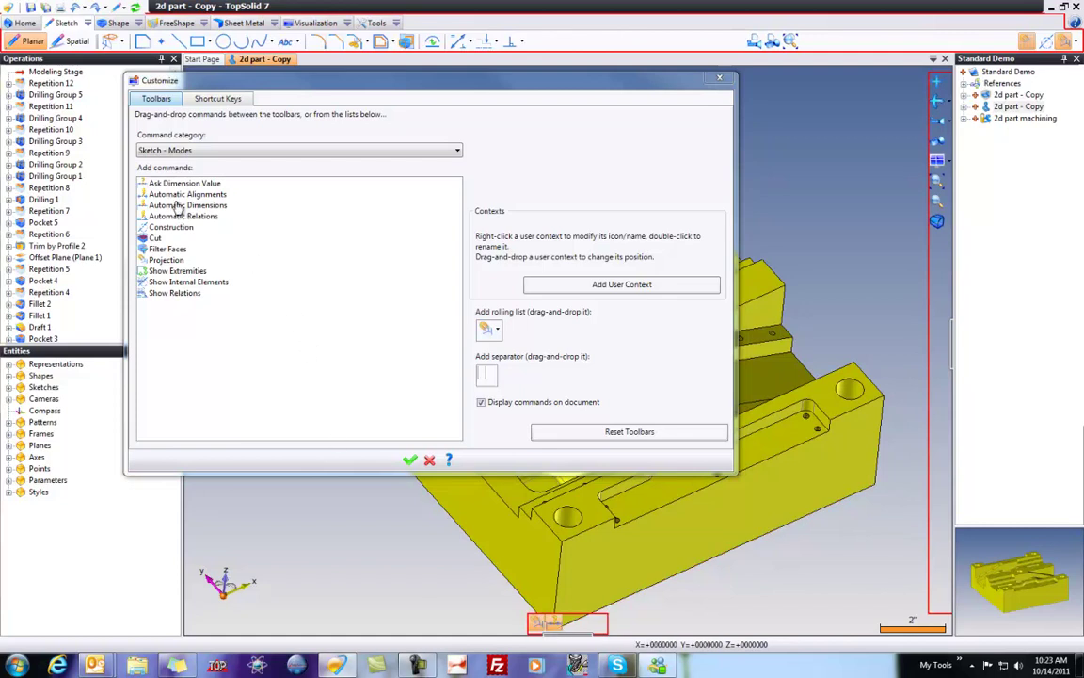
drag(165, 194, 565, 623)
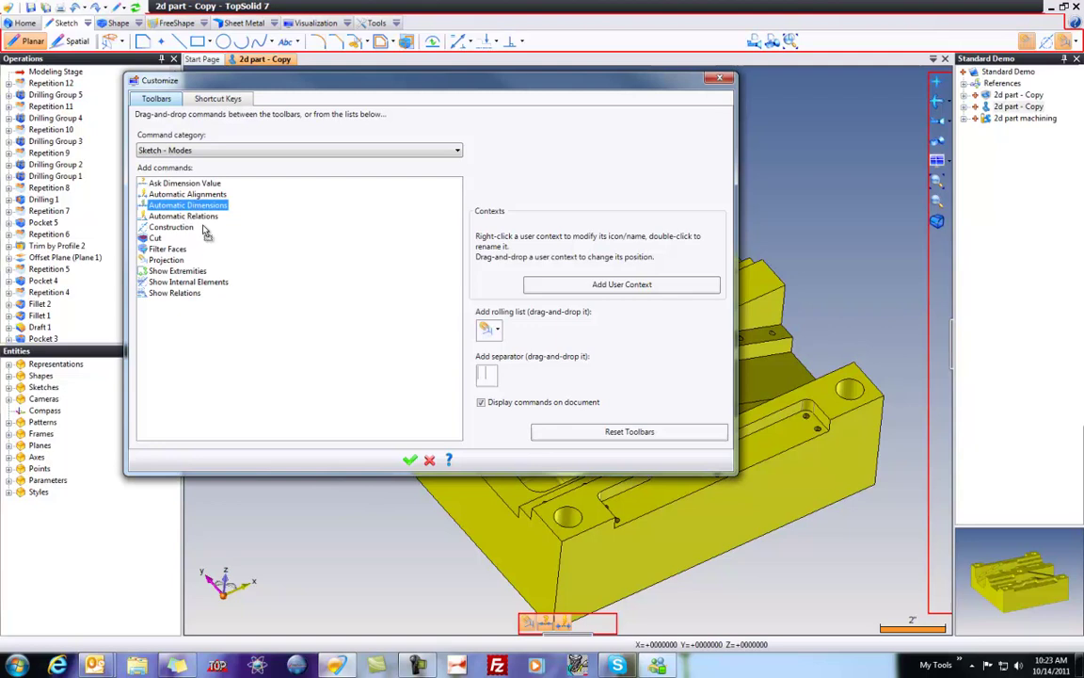
drag(184, 203, 576, 623)
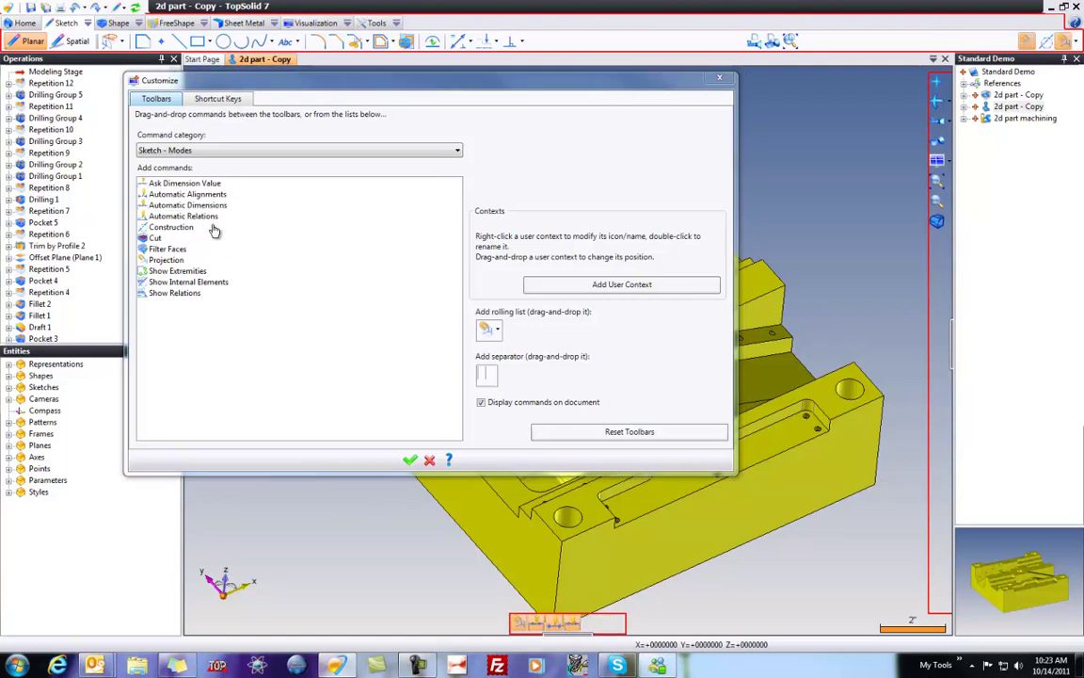
drag(184, 216, 565, 623)
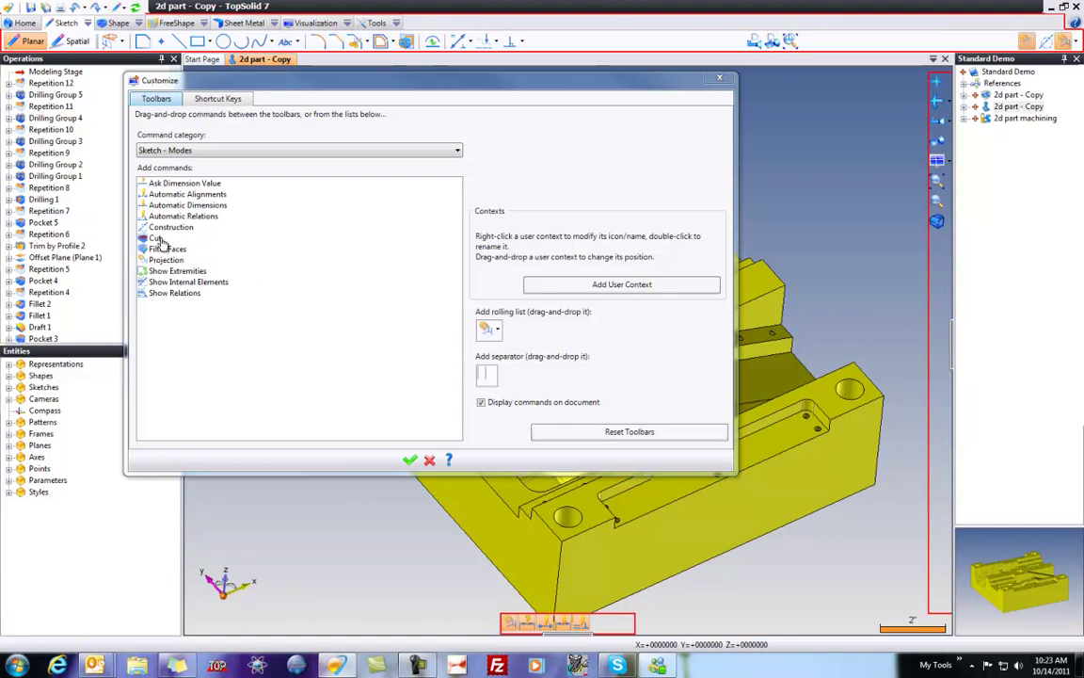
drag(166, 260, 565, 623)
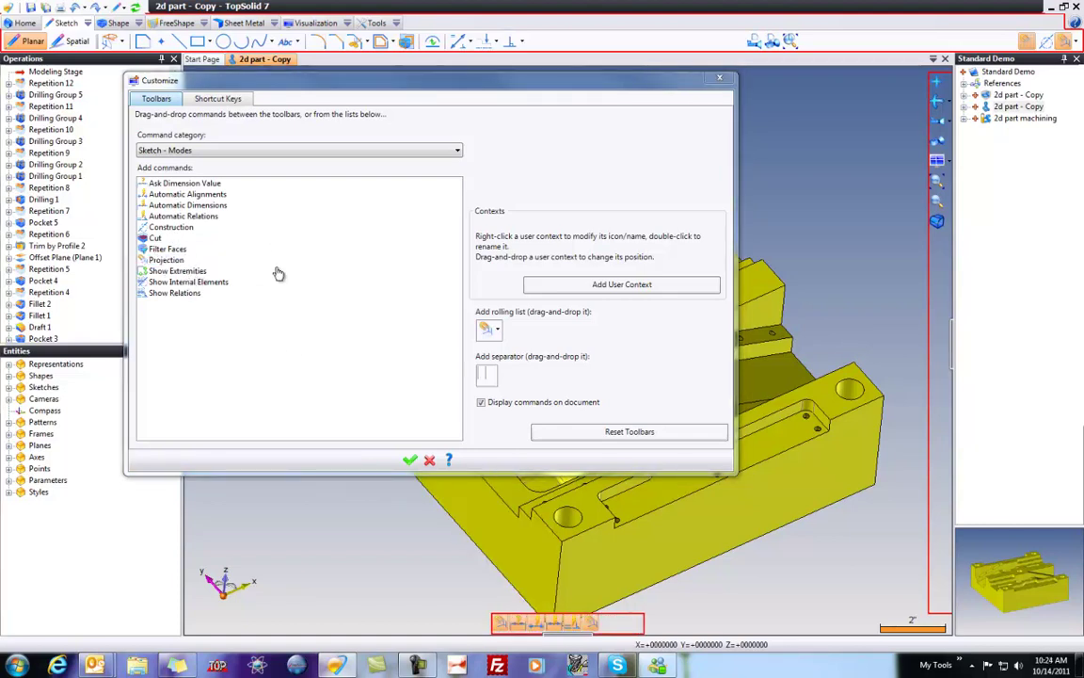
click(174, 270)
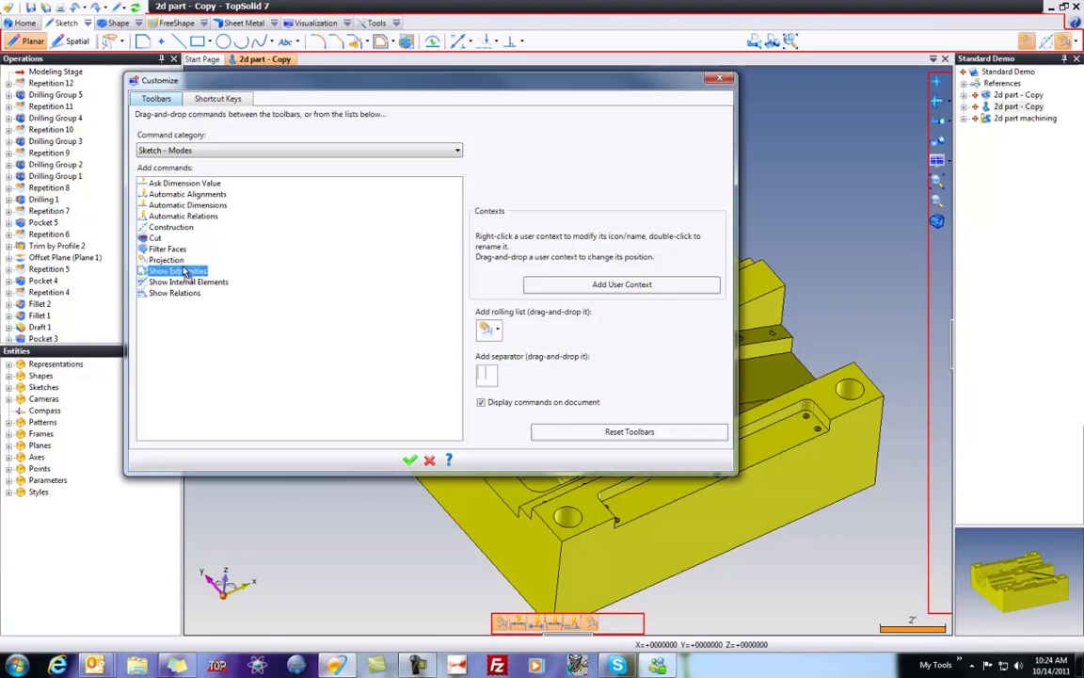
drag(177, 270, 601, 623)
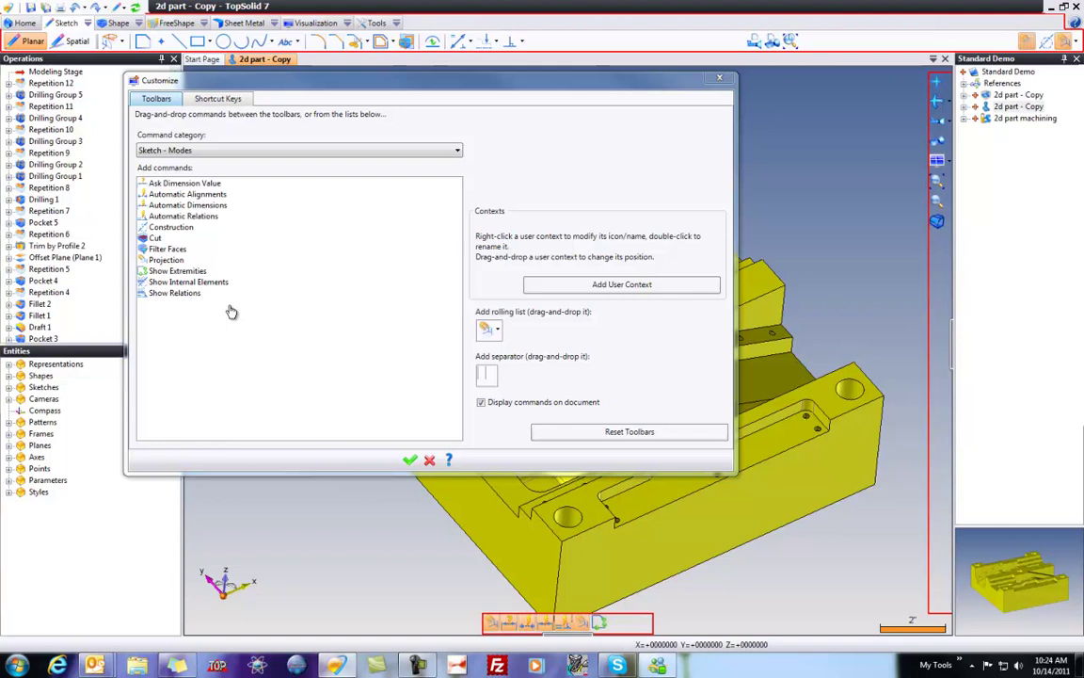
Apply the customization and start a new sketch on the part's central top face
click(410, 459)
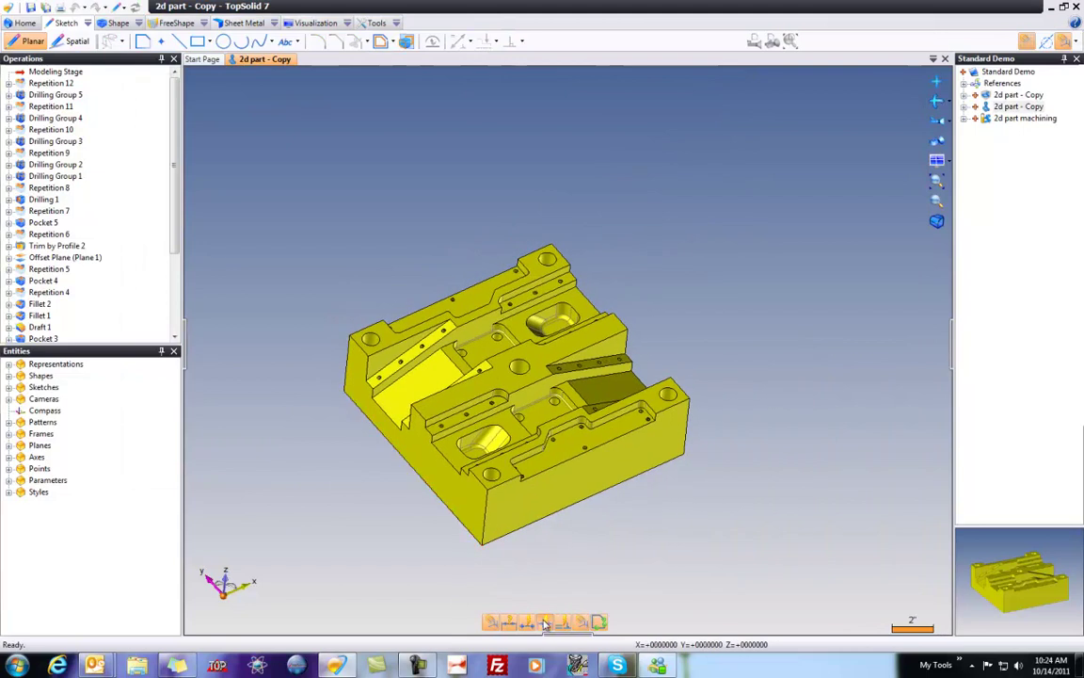
middle_drag(648, 590, 743, 486)
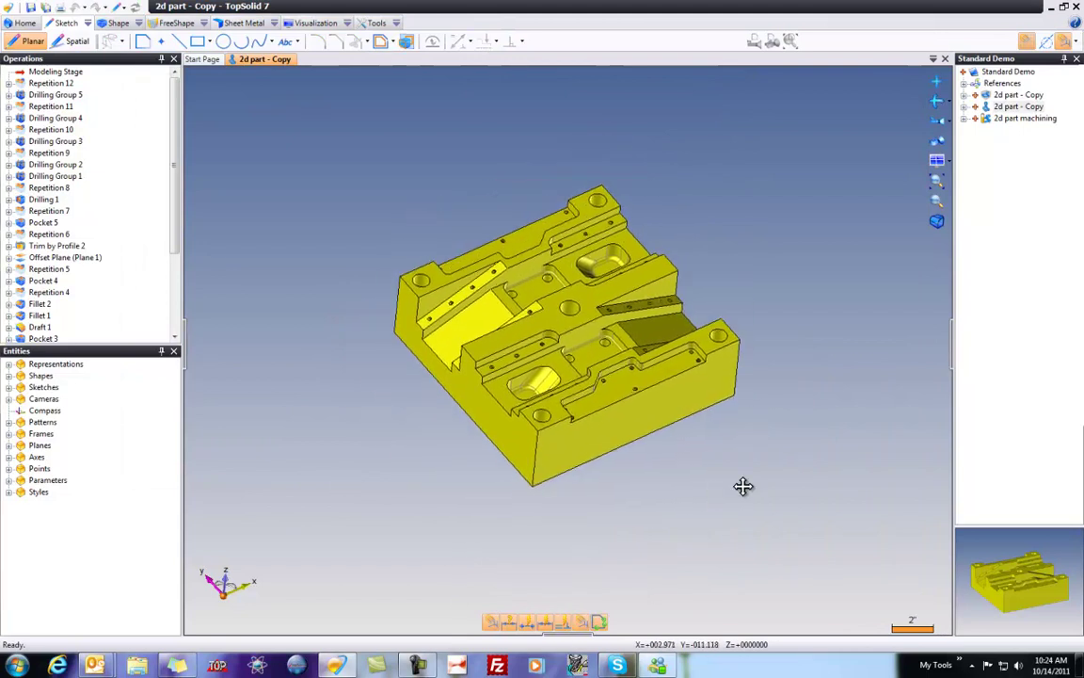
right_click(549, 323)
click(579, 332)
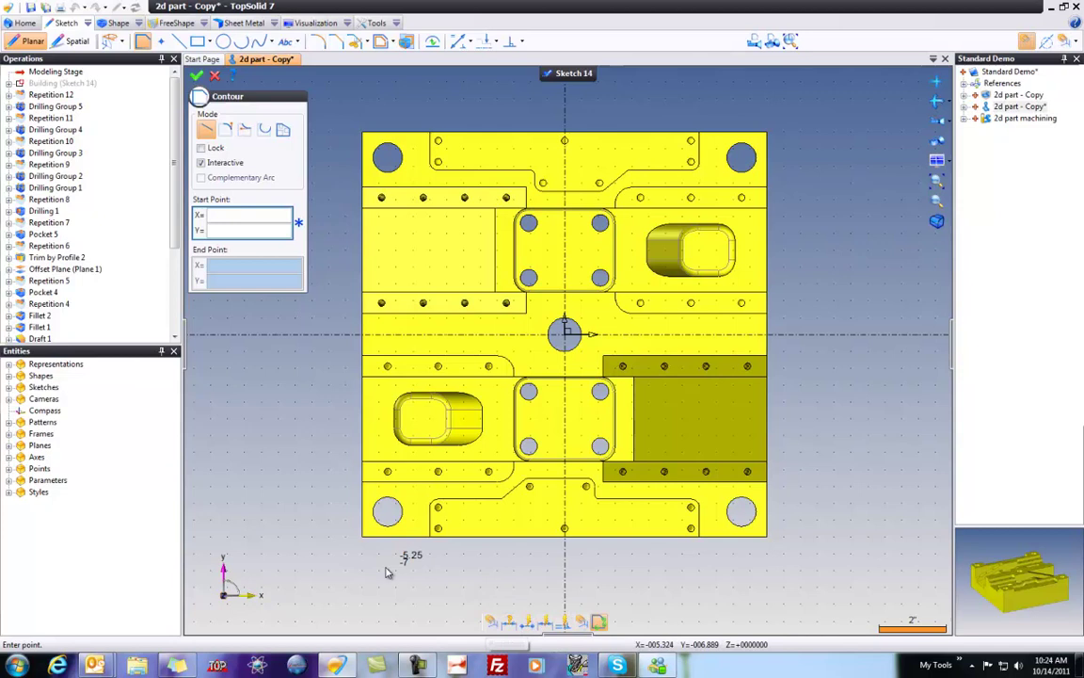
key(Escape)
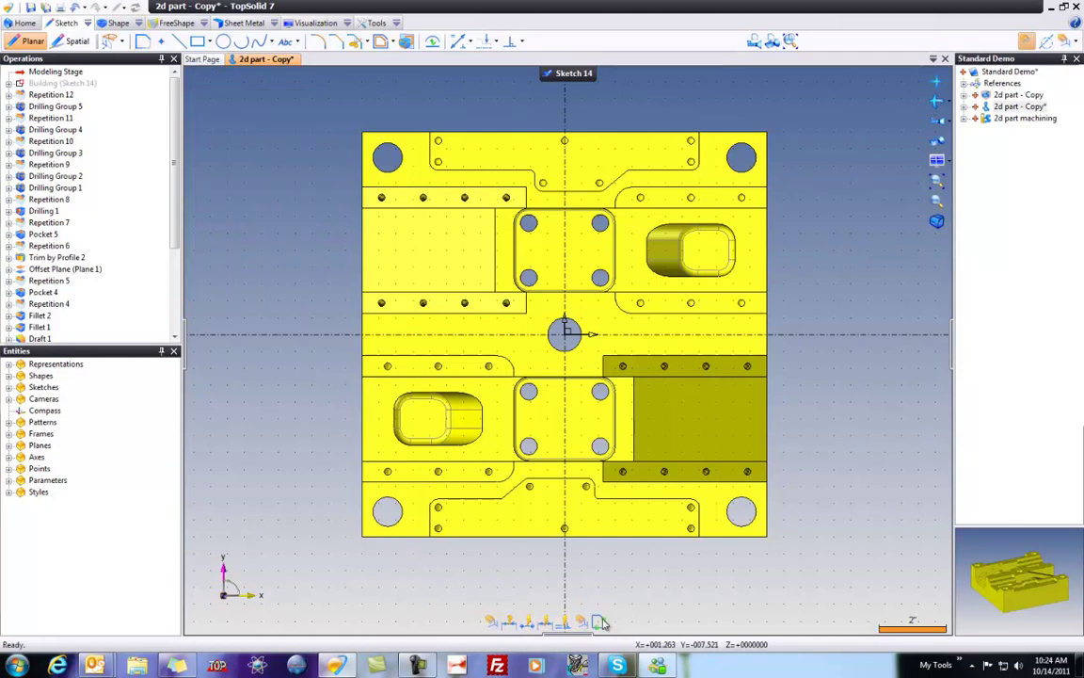
Draw and validate a closed five-point contour over the lower-left area of the part
click(142, 41)
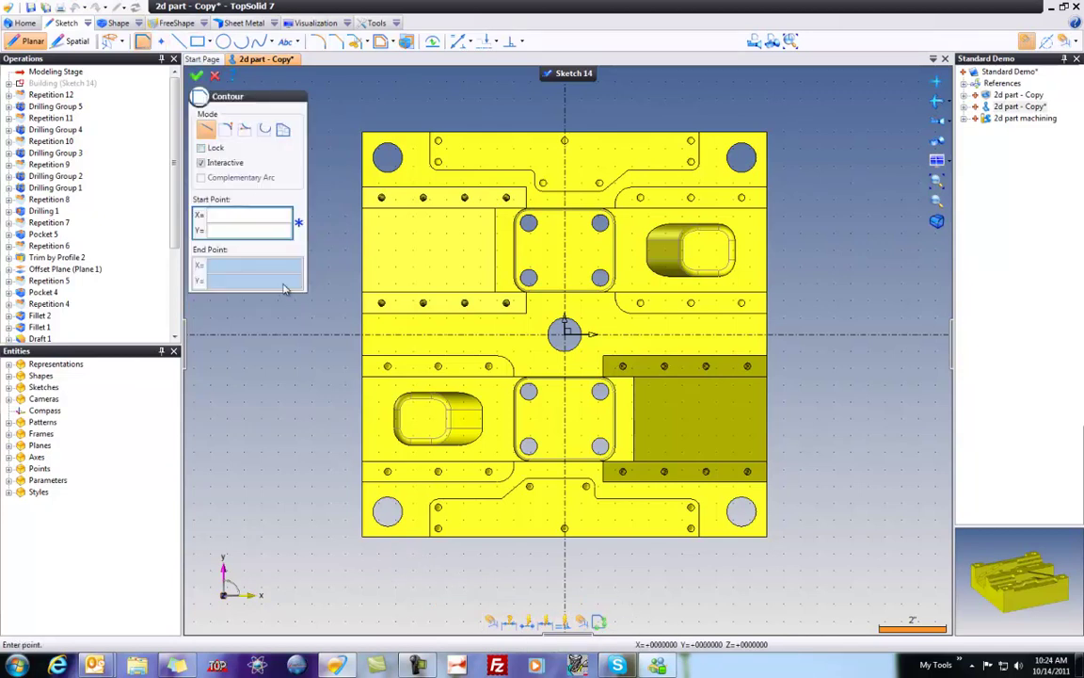
click(404, 260)
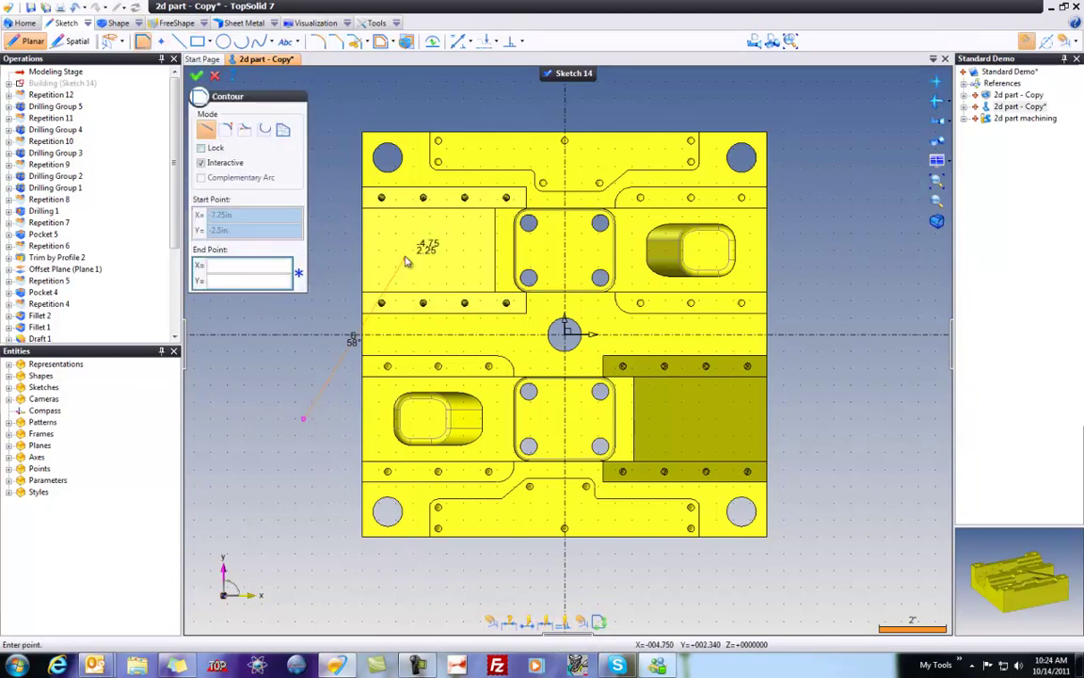
click(532, 360)
click(555, 428)
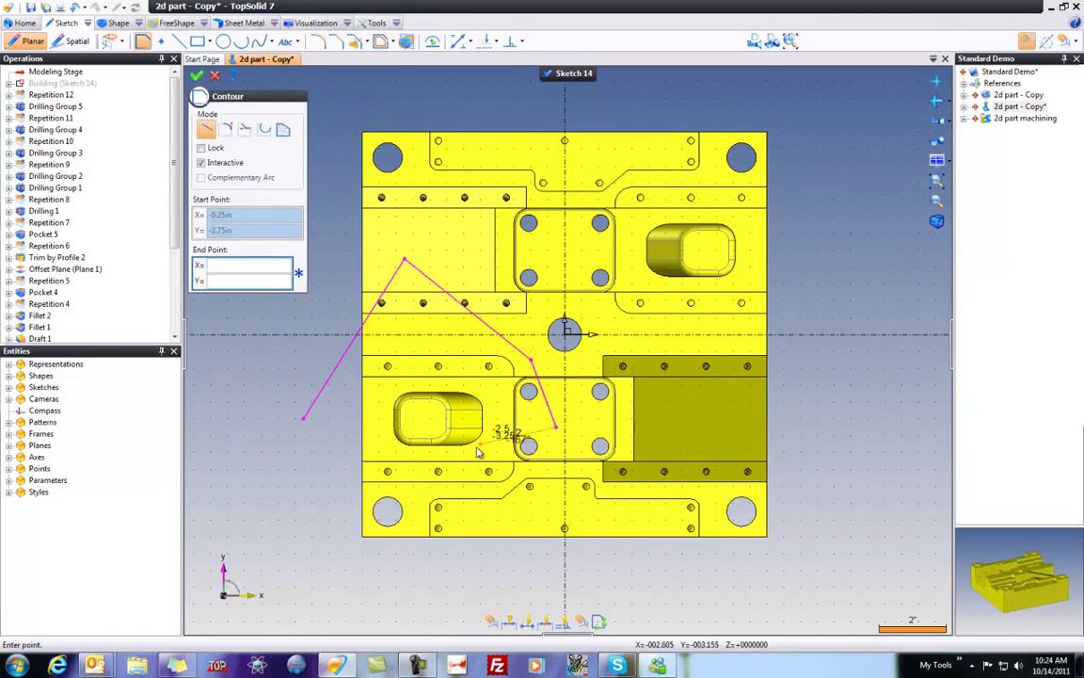
click(479, 451)
click(303, 419)
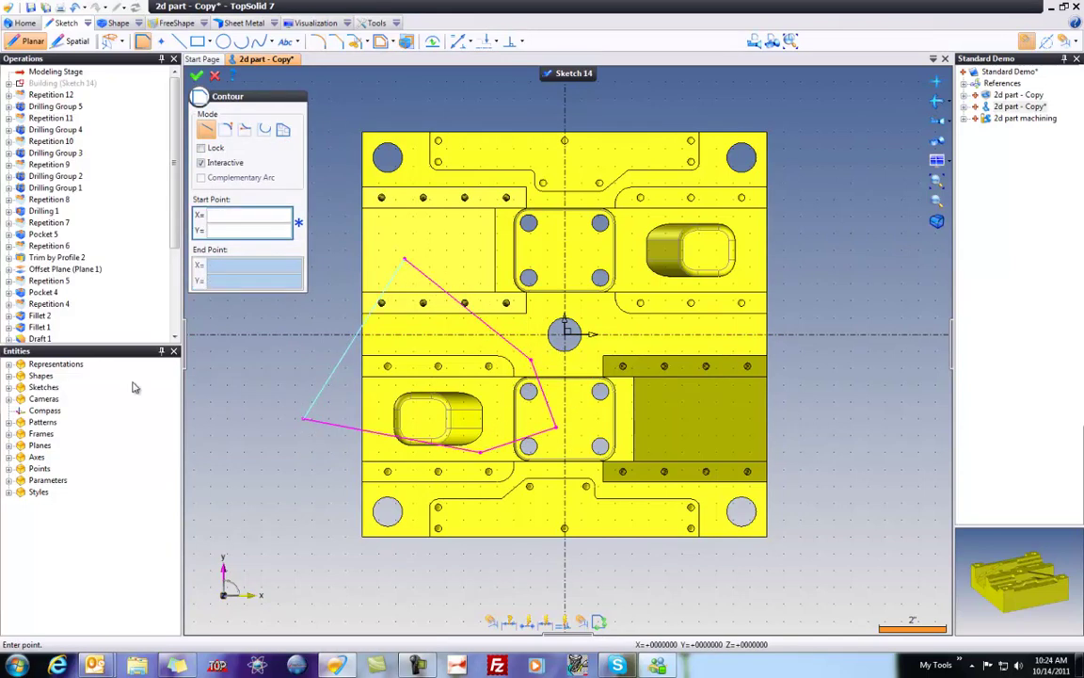
click(195, 75)
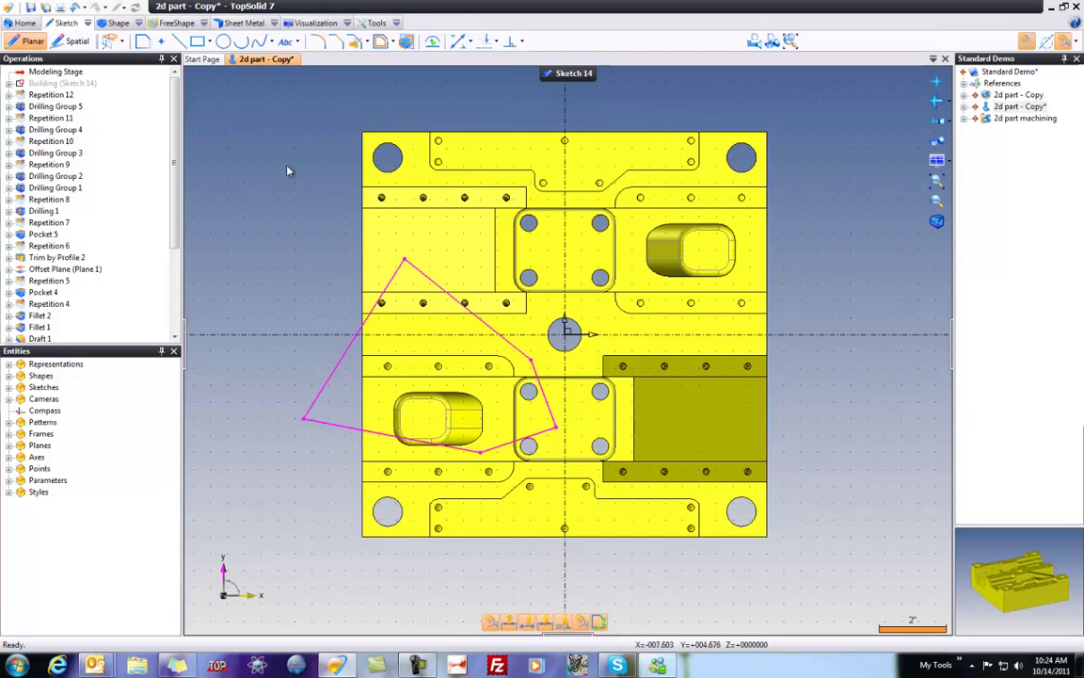
Open the Customize dialog on its Shortcut Keys tab
click(396, 23)
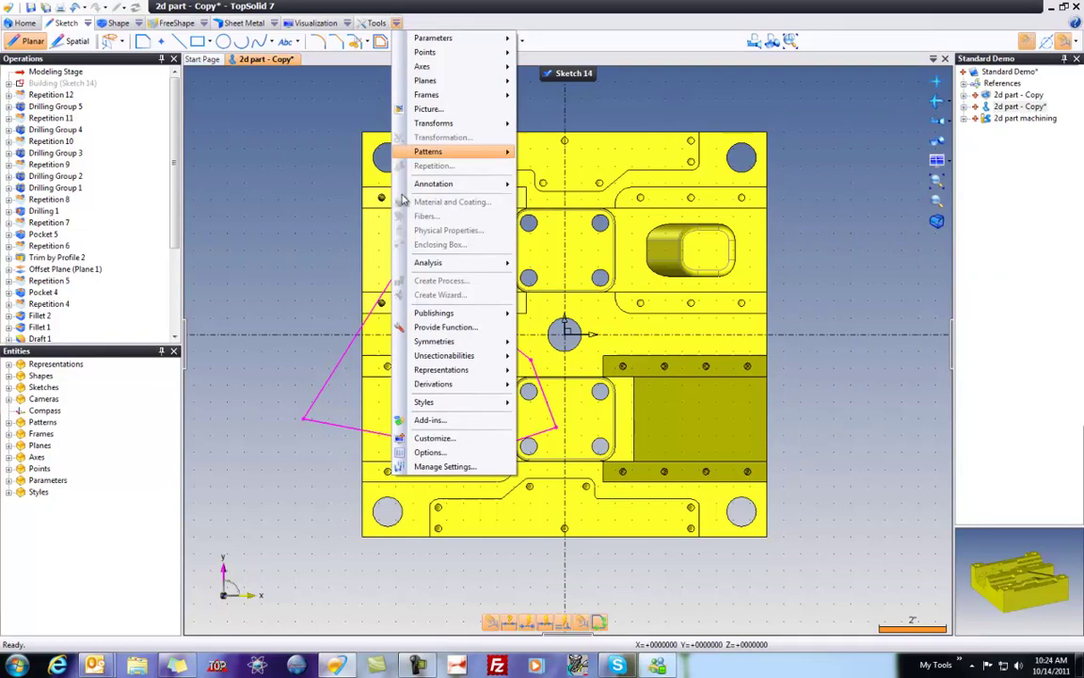
click(434, 438)
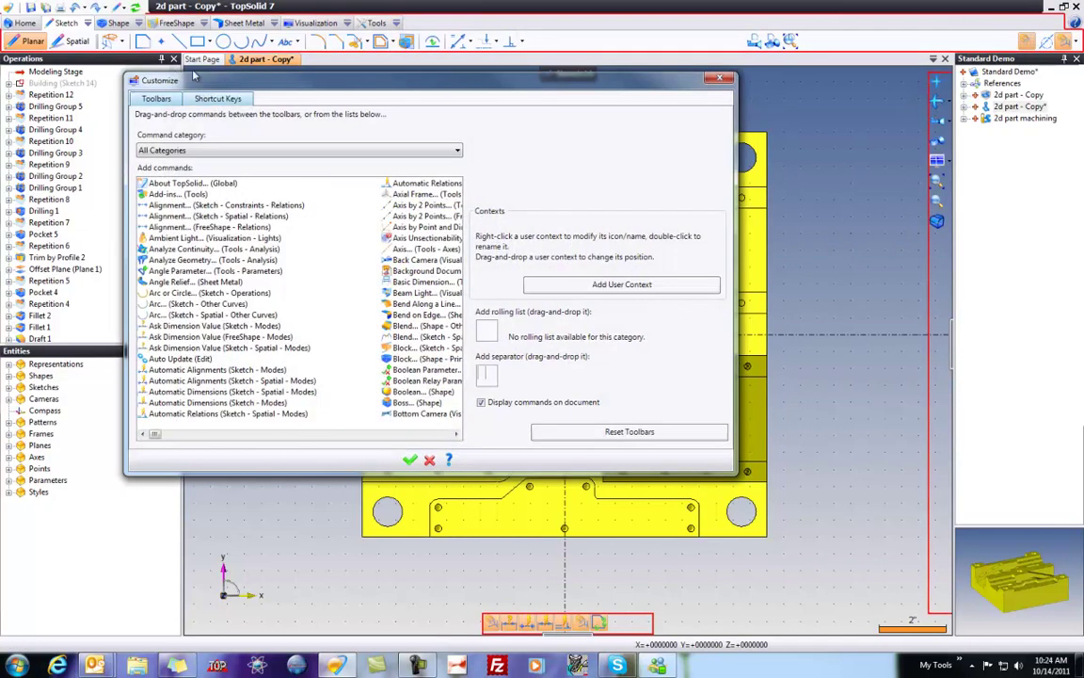
click(217, 99)
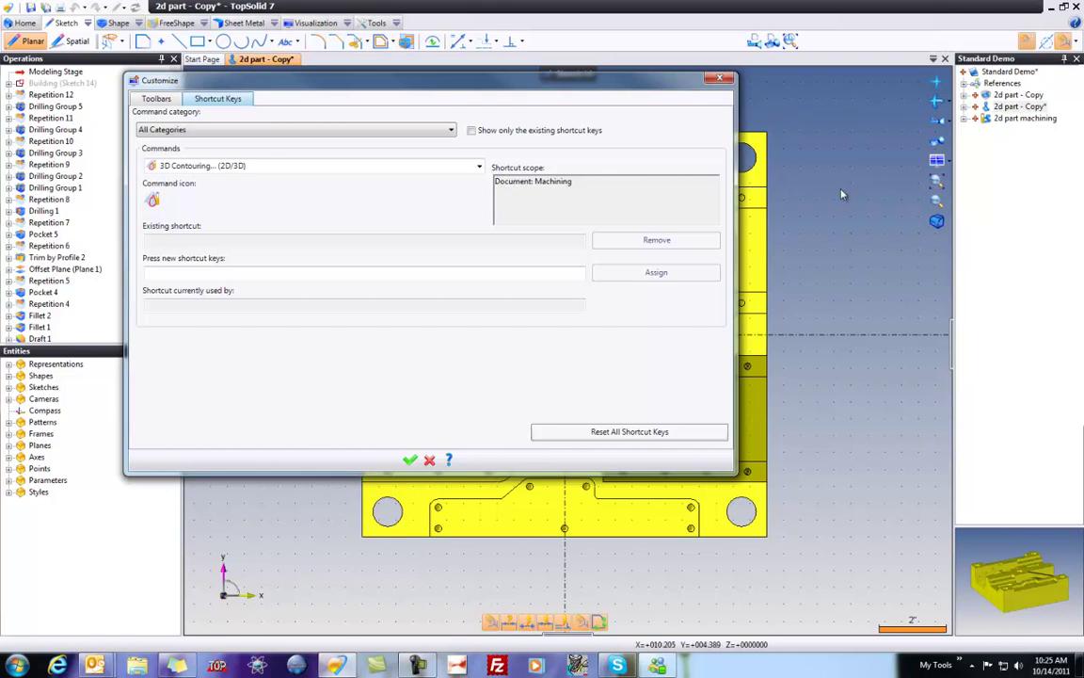
Choose the Visualization category and browse its command list for Zoom to Fit
click(451, 131)
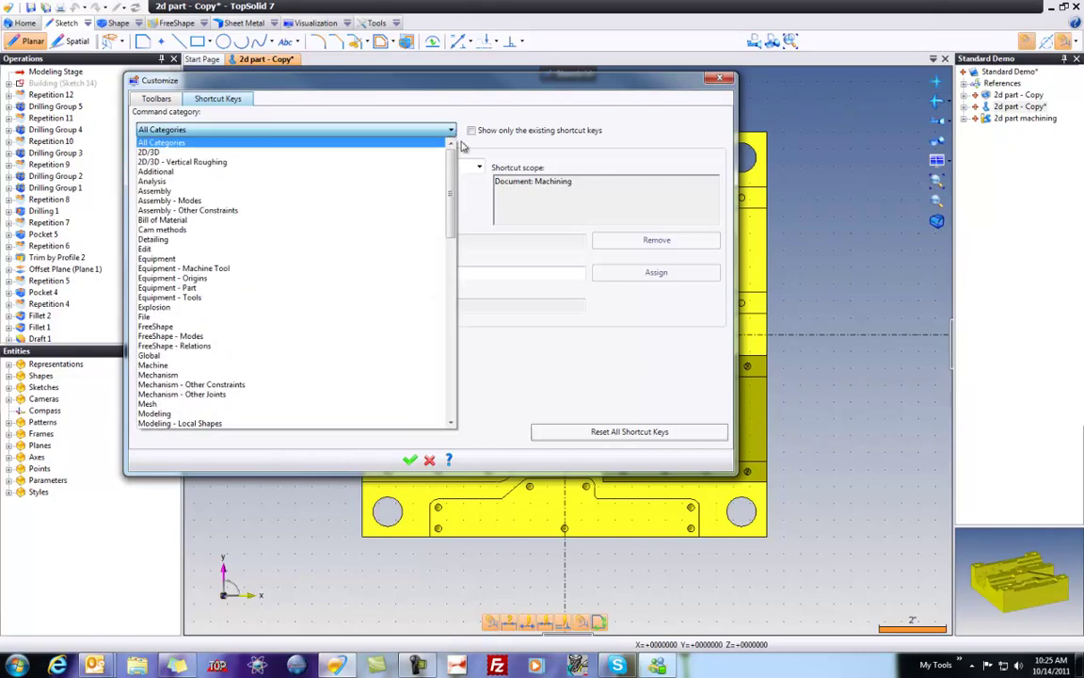
drag(453, 147, 460, 358)
click(202, 350)
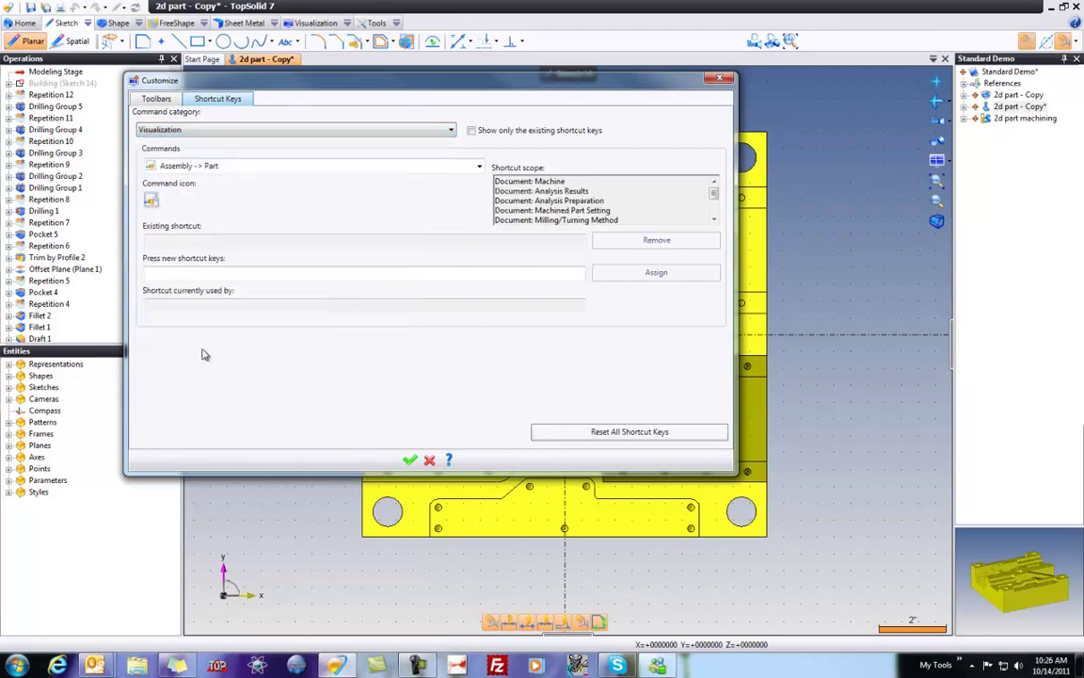
click(443, 166)
scroll(483, 235, down, 1)
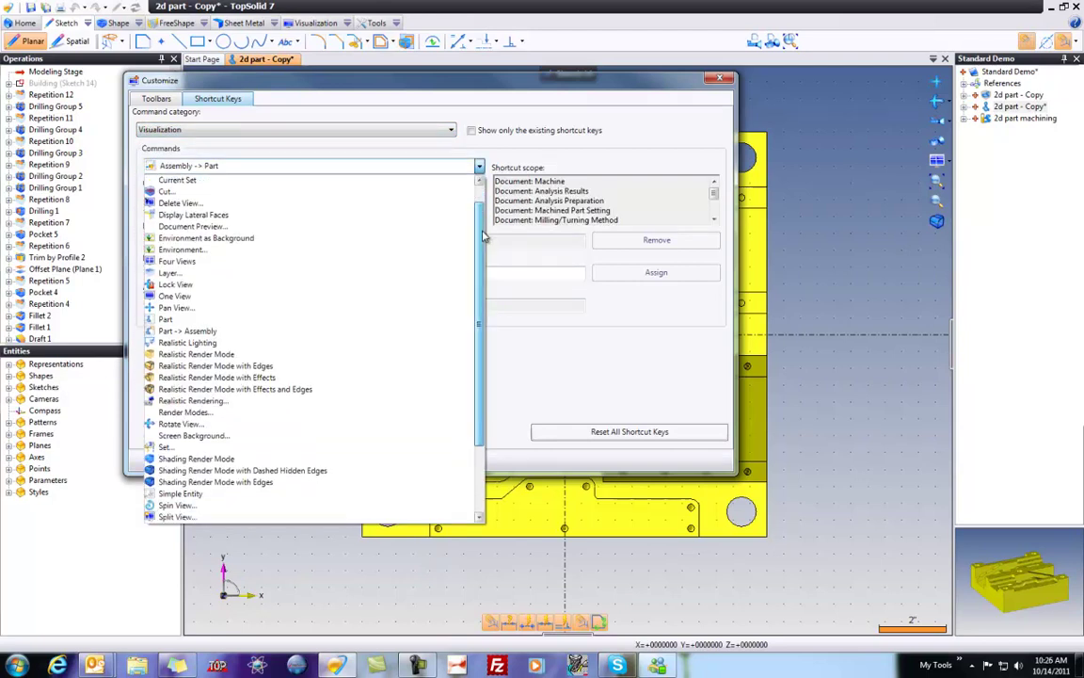
drag(482, 235, 486, 299)
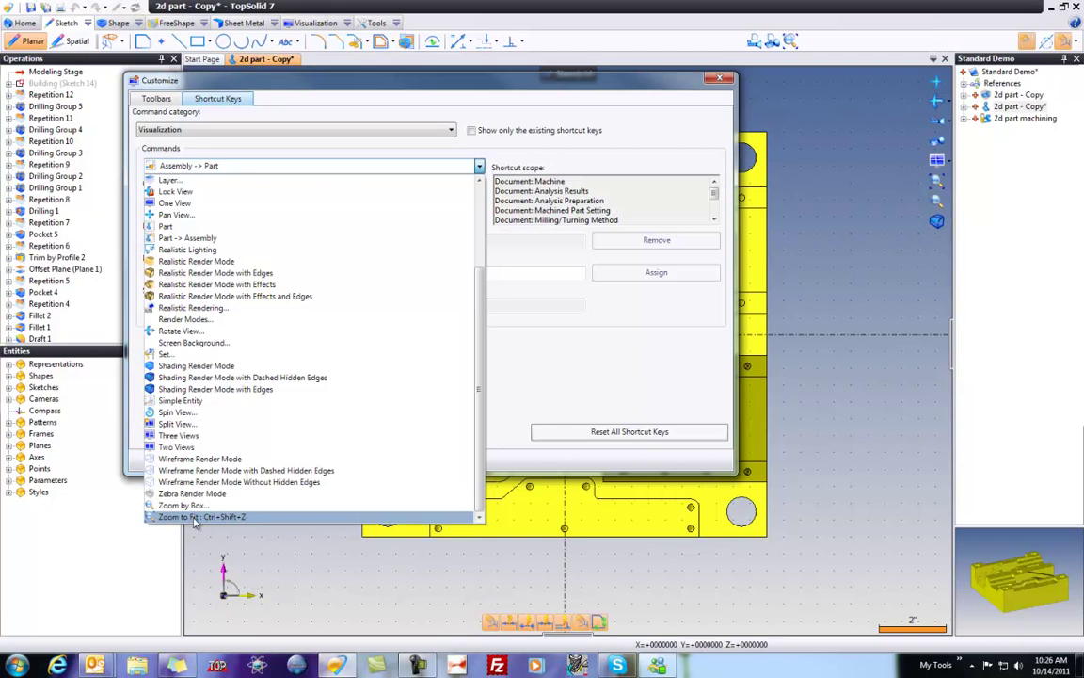
Select Zoom to Fit, remove its Ctrl+Shift+Z shortcut and assign Alt+F instead
click(243, 518)
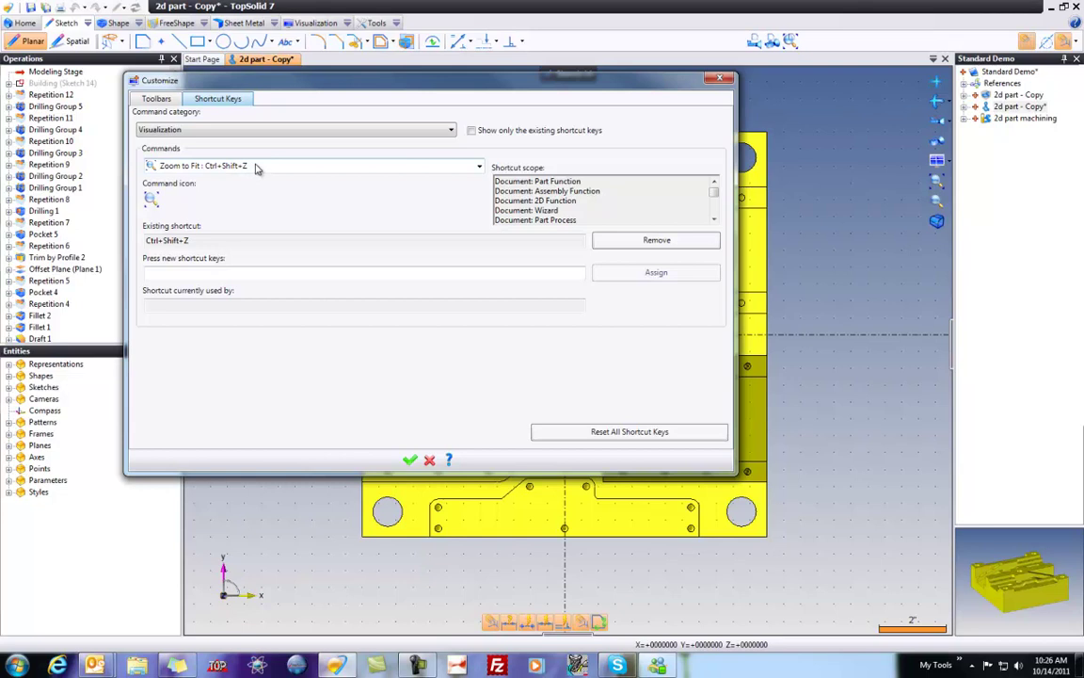
click(630, 244)
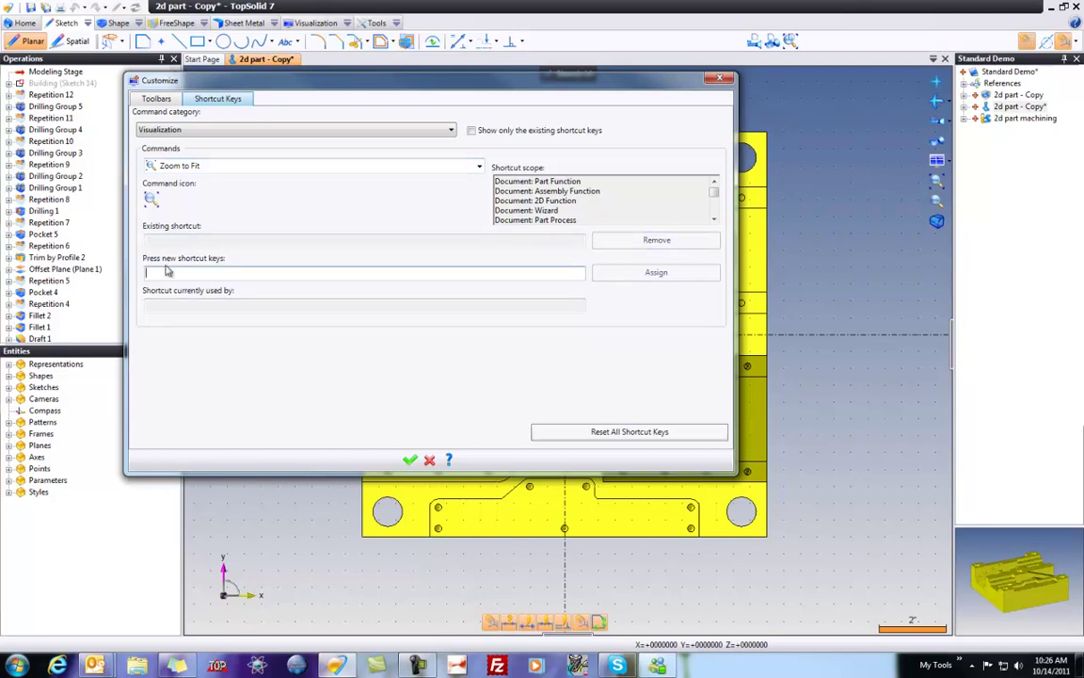
key(alt+F6)
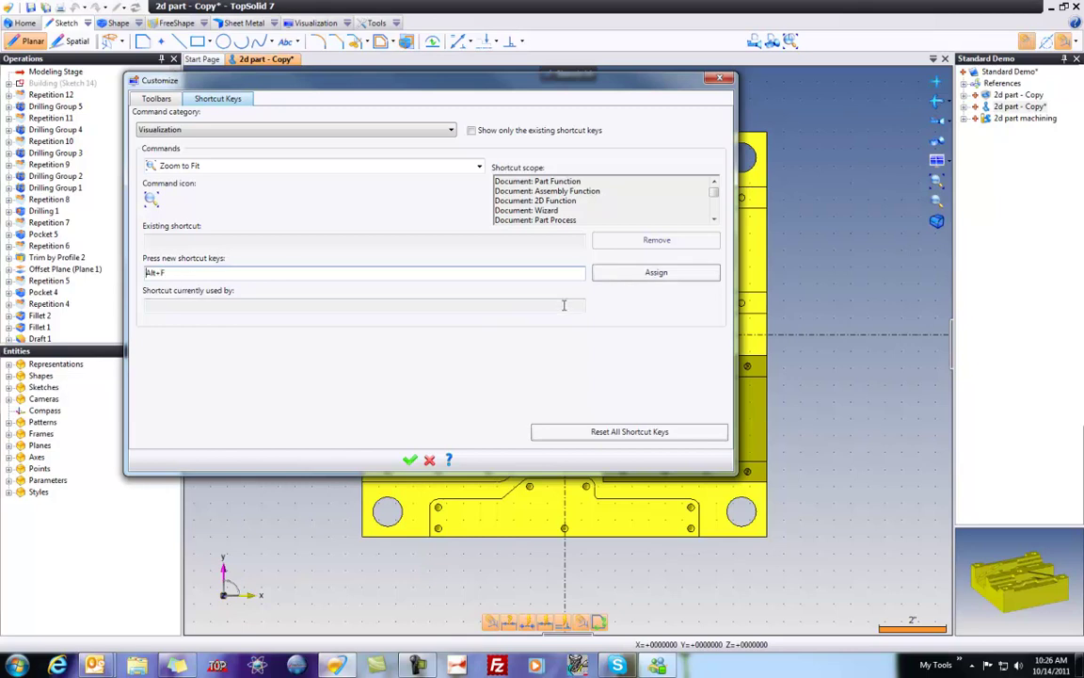
click(608, 274)
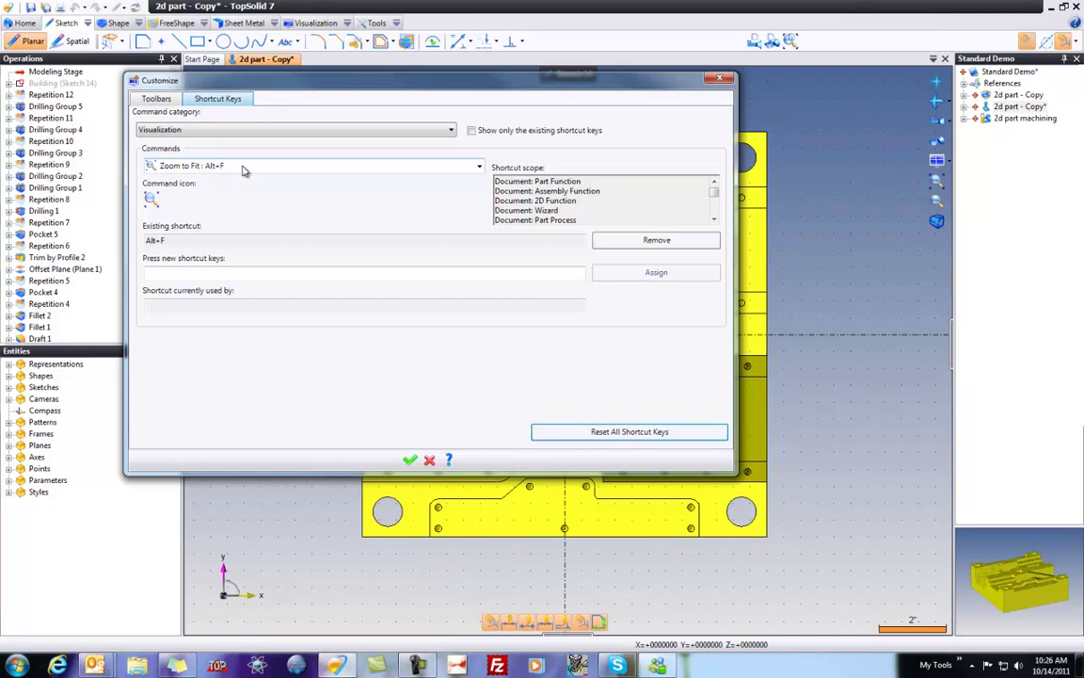
Close Customize and fit the whole sketched part into the view with Alt+F
click(409, 459)
key(alt+f)
scroll(443, 351, down, 3)
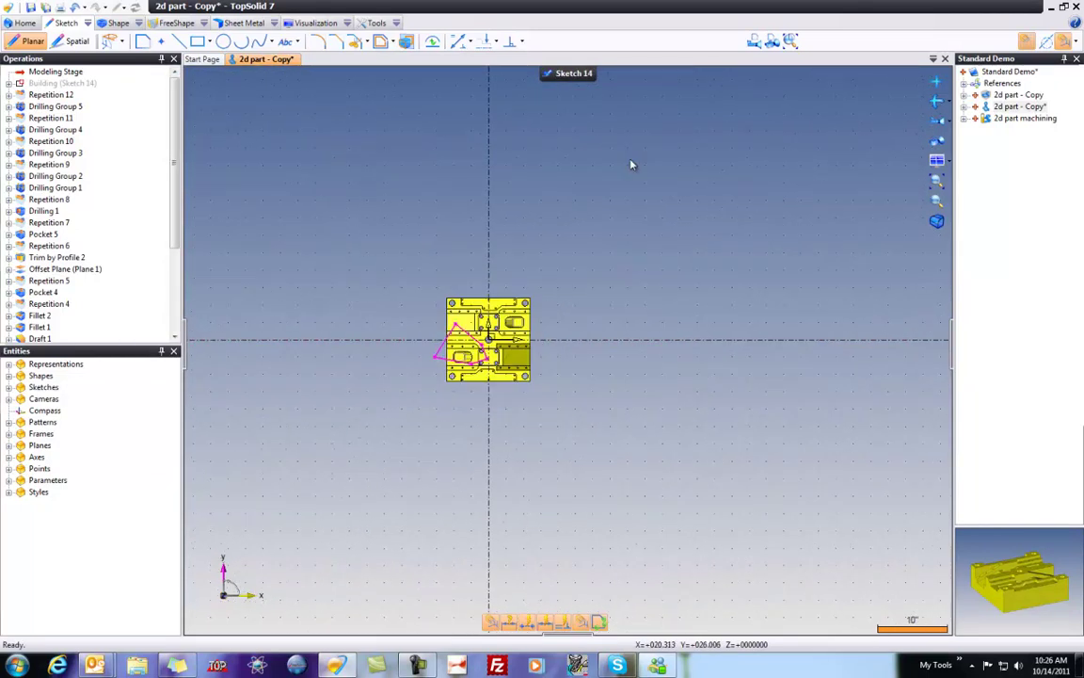
key(alt+f)
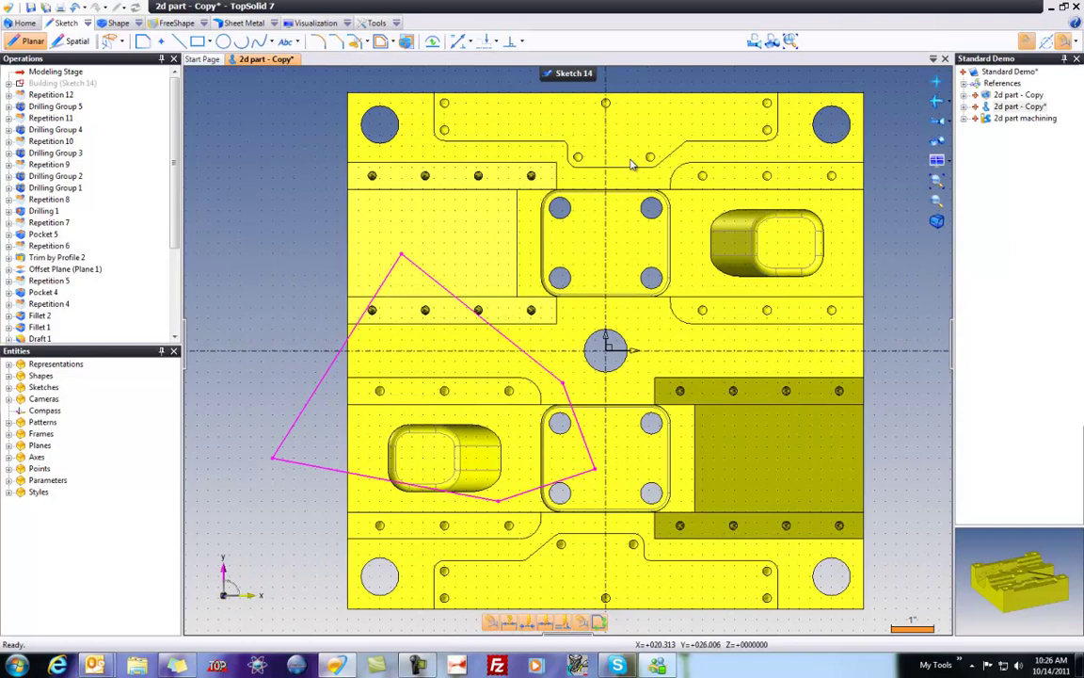